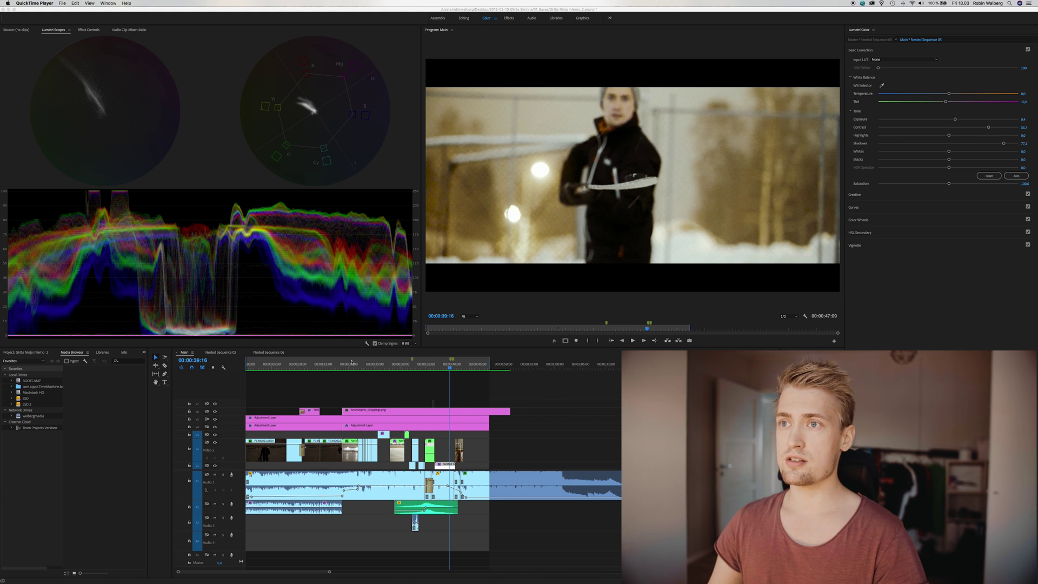
Step: Inspect the P1480021.MOV clip and V4 adjustment layer, hide V4's output, then go to 00:00:20:02
{"action": "left_click", "coordinate": [356, 365]}
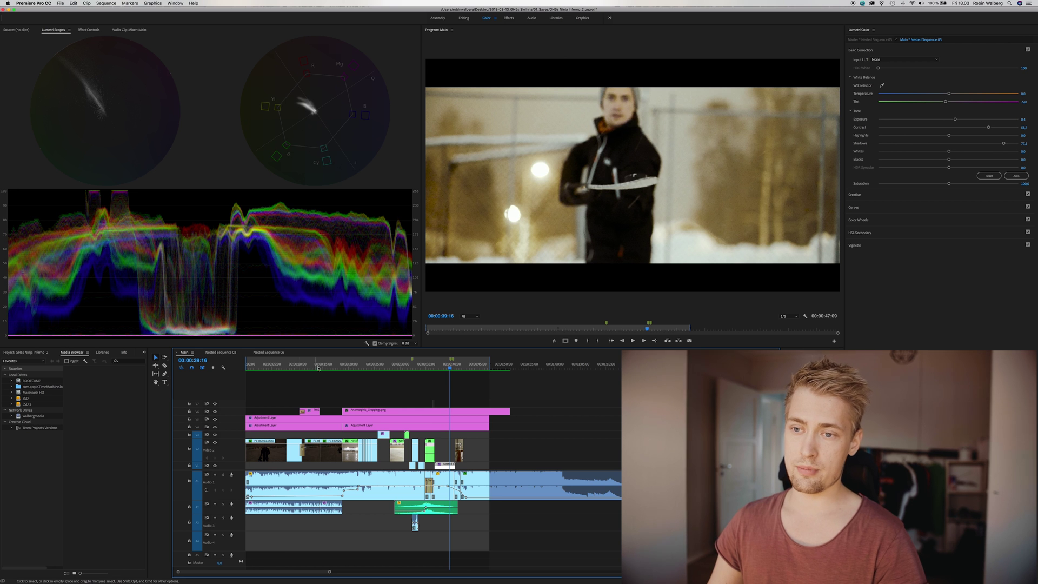
{"action": "left_click", "coordinate": [272, 461]}
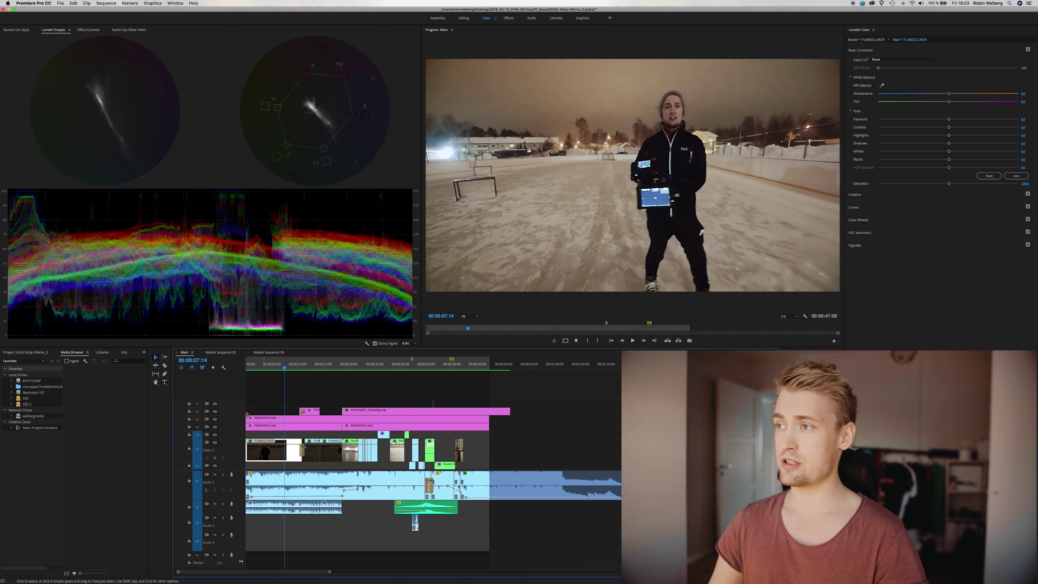
{"action": "left_click", "coordinate": [319, 426]}
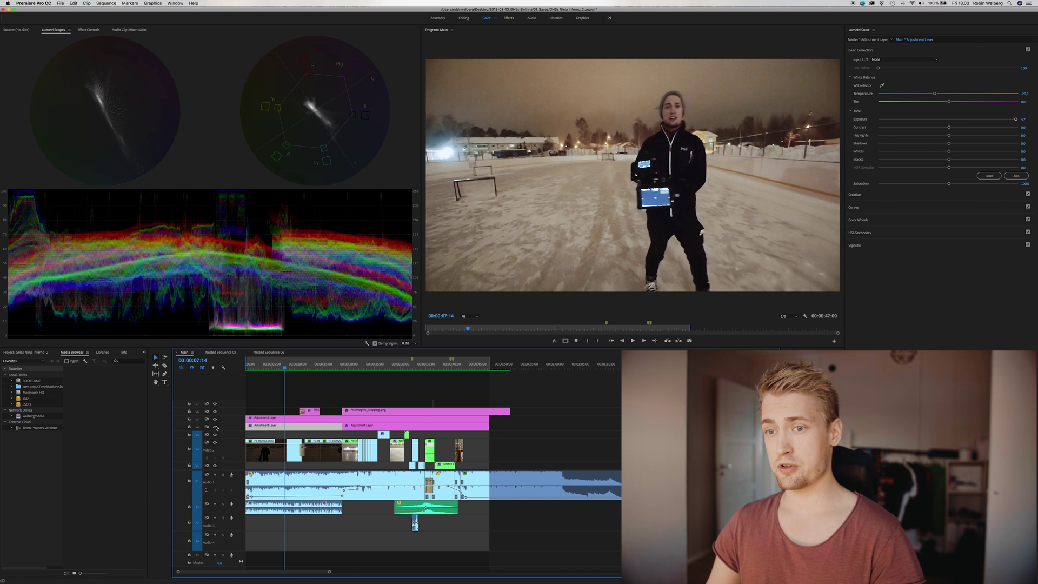
{"action": "left_click", "coordinate": [215, 427]}
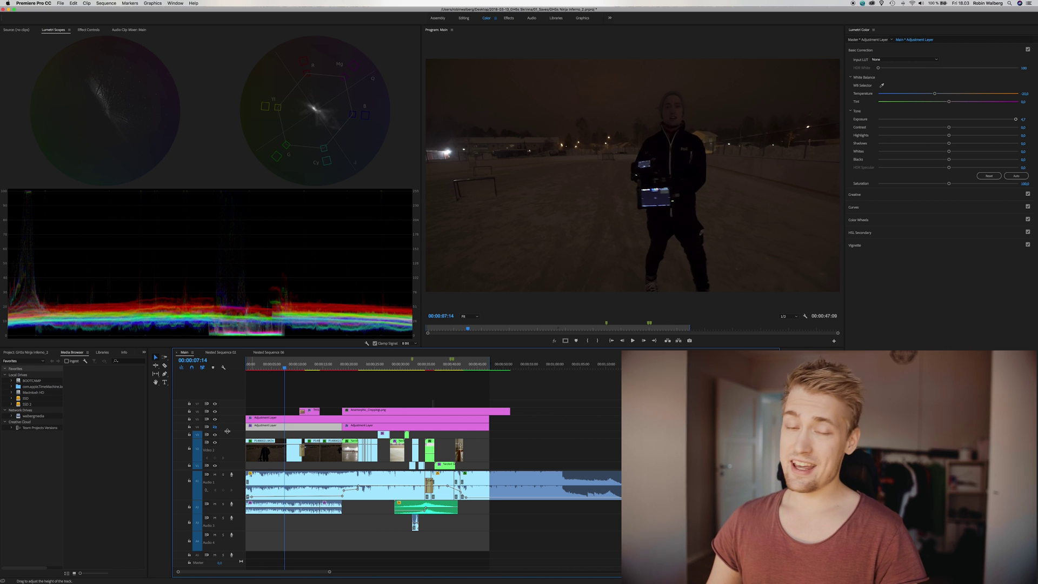
{"action": "left_click", "coordinate": [350, 368]}
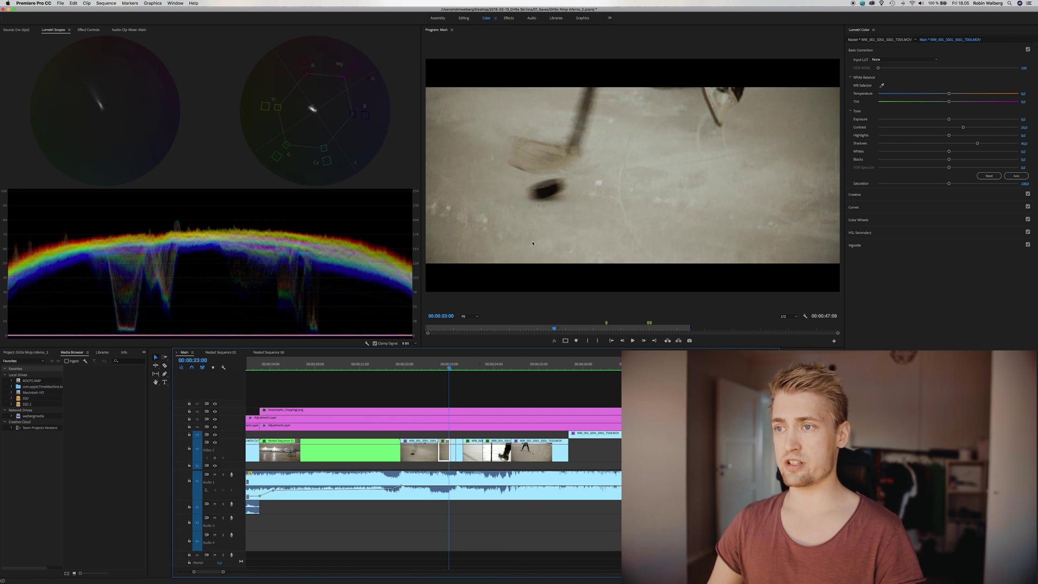
Step: Step back in the puck shot, scrub through the graded skate clips, and play them
{"action": "key", "text": "Left"}
{"action": "key", "text": "Left"}
{"action": "key", "text": "Left"}
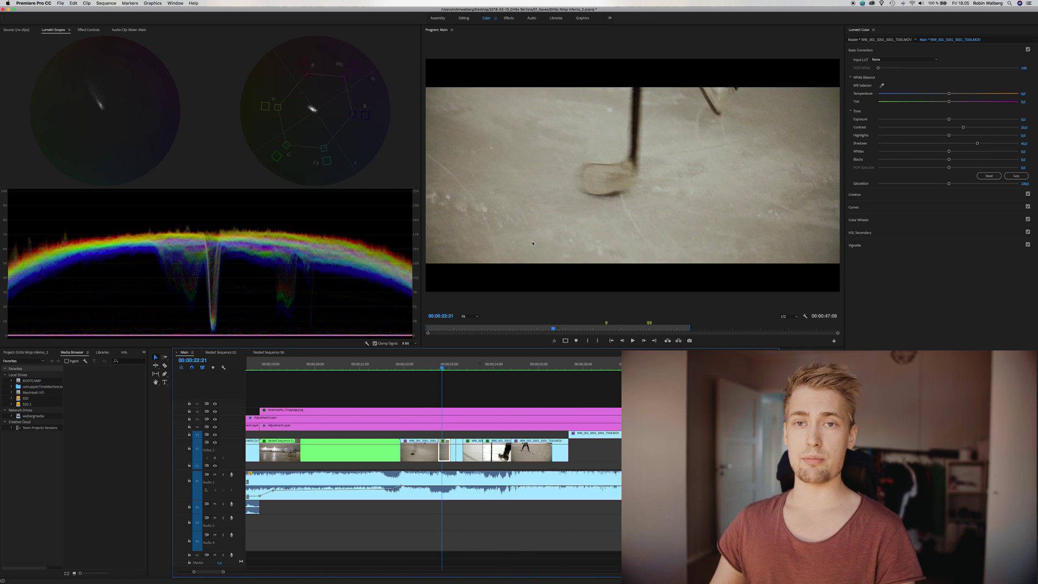
{"action": "left_click", "coordinate": [476, 367]}
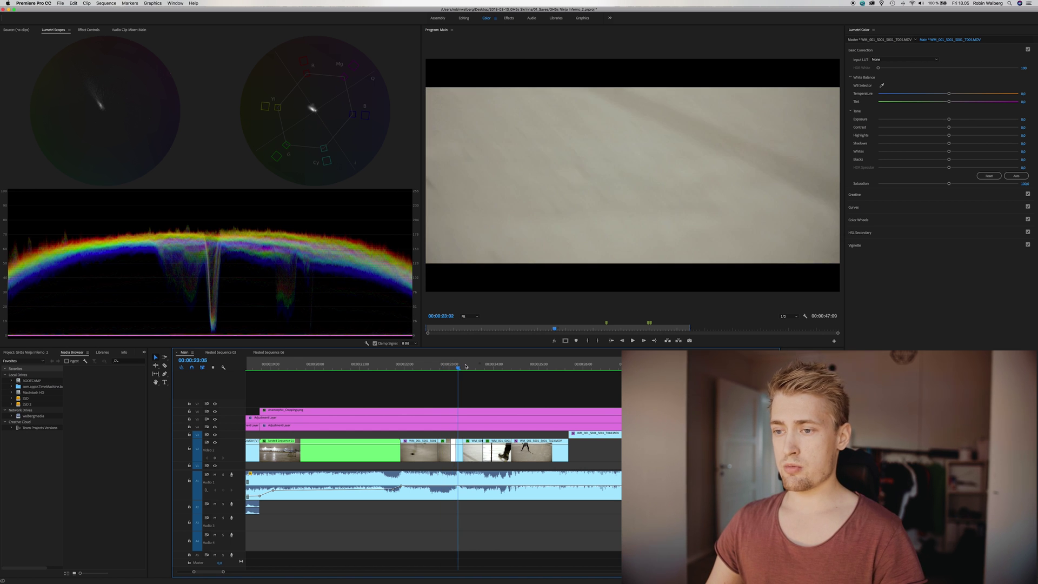
{"action": "left_click_drag", "start_coordinate": [476, 366], "coordinate": [483, 366]}
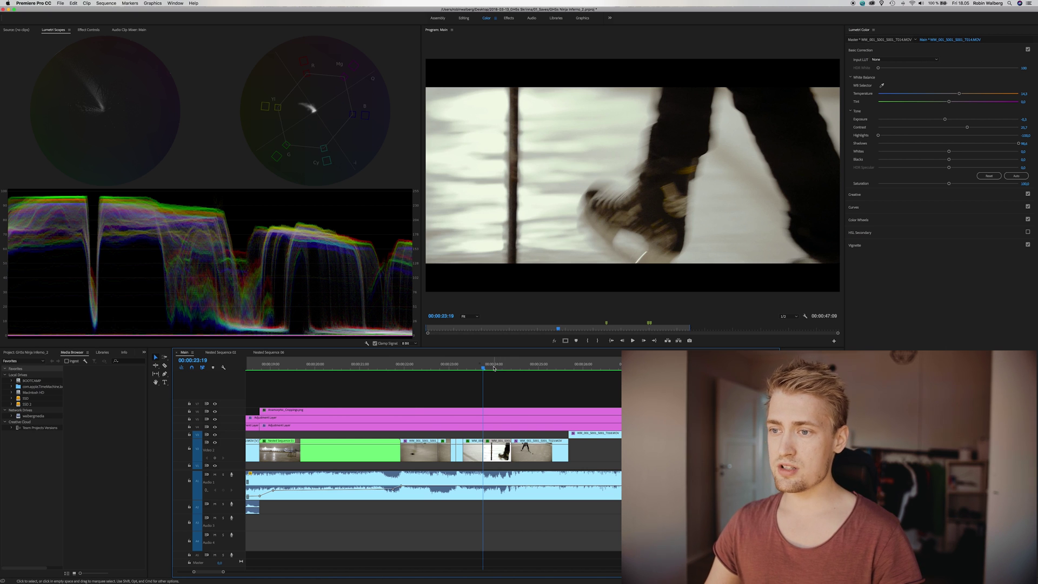
{"action": "left_click_drag", "start_coordinate": [489, 368], "coordinate": [516, 368]}
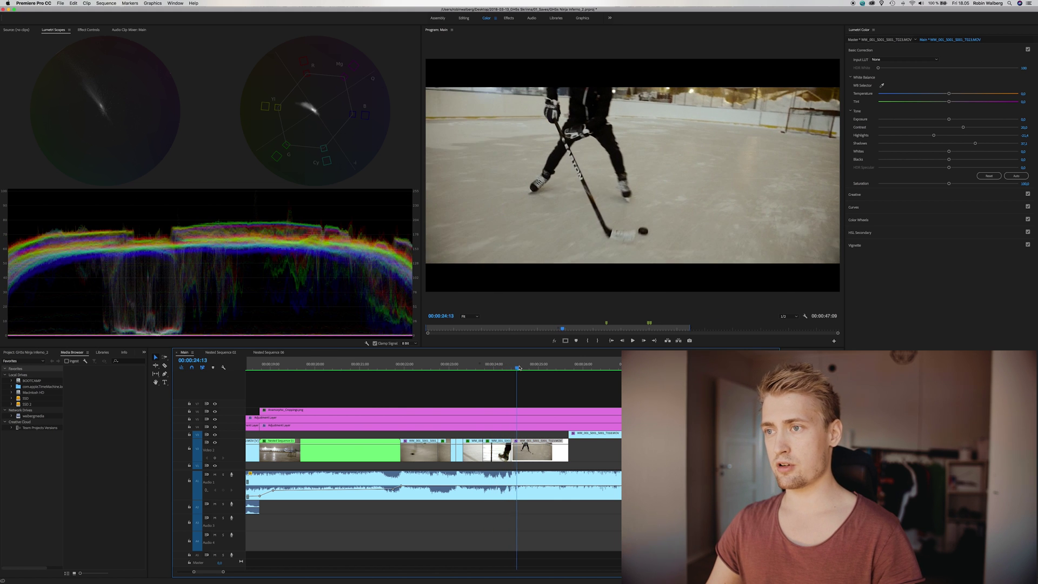
{"action": "key", "text": "space"}
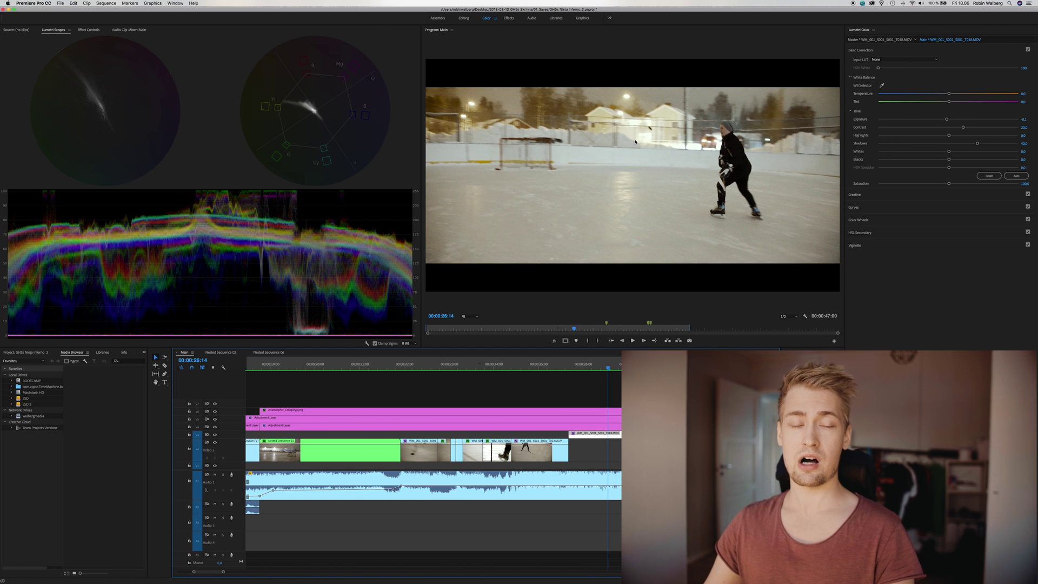
Step: On the skates close-up, preview Exposure at 0, then undo back to -0,4
{"action": "scroll", "coordinate": [618, 384], "scroll_direction": "right", "scroll_amount": 3}
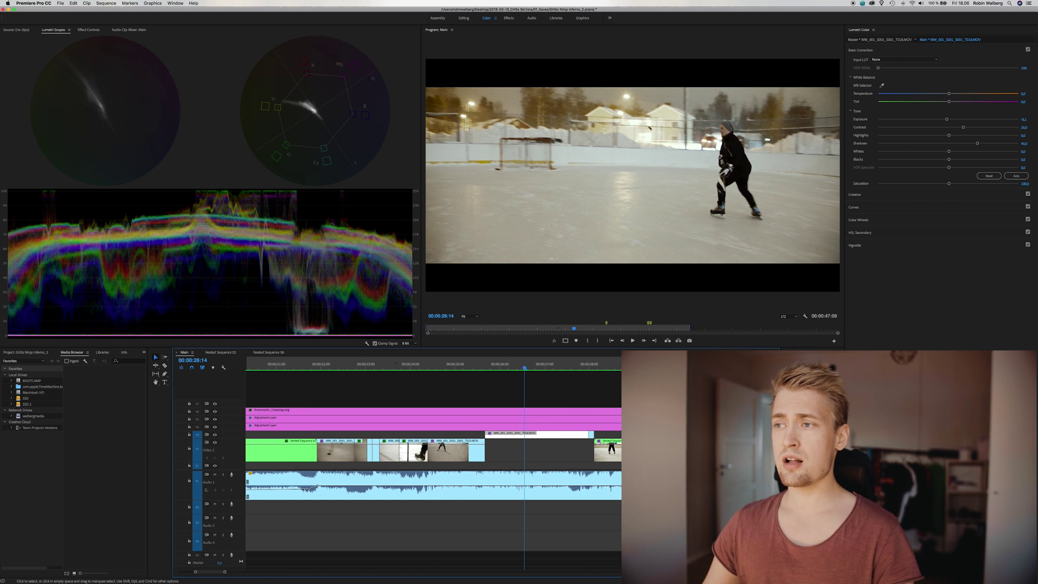
{"action": "key", "text": "Down"}
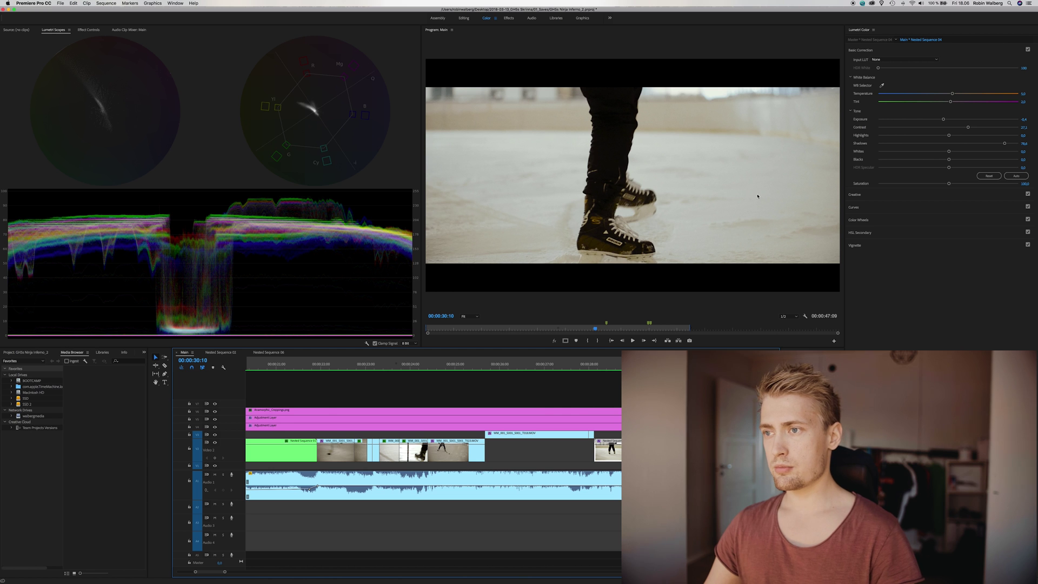
{"action": "left_click", "coordinate": [1023, 119]}
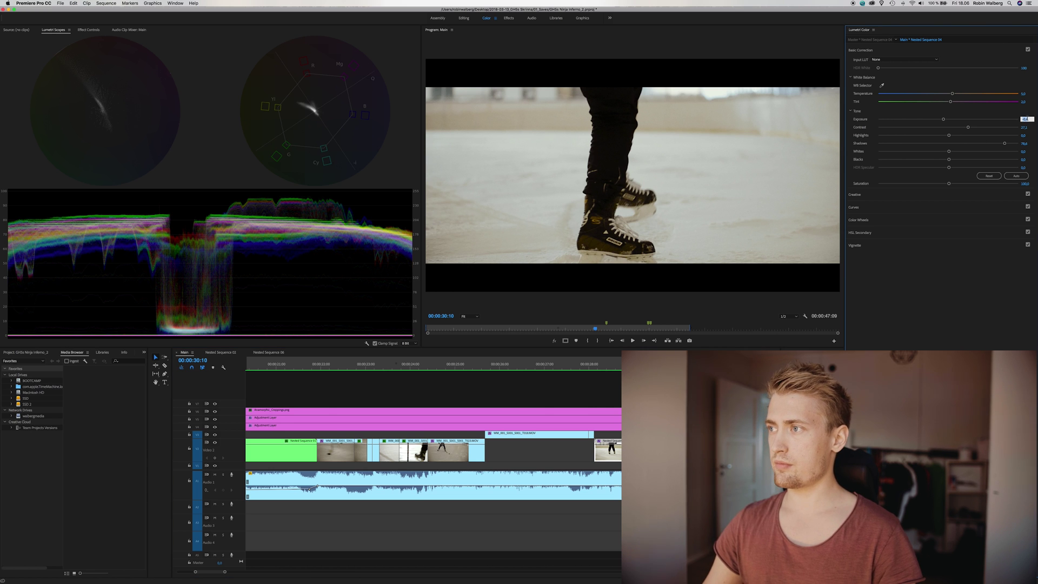
{"action": "type", "text": "0"}
{"action": "key", "text": "Return"}
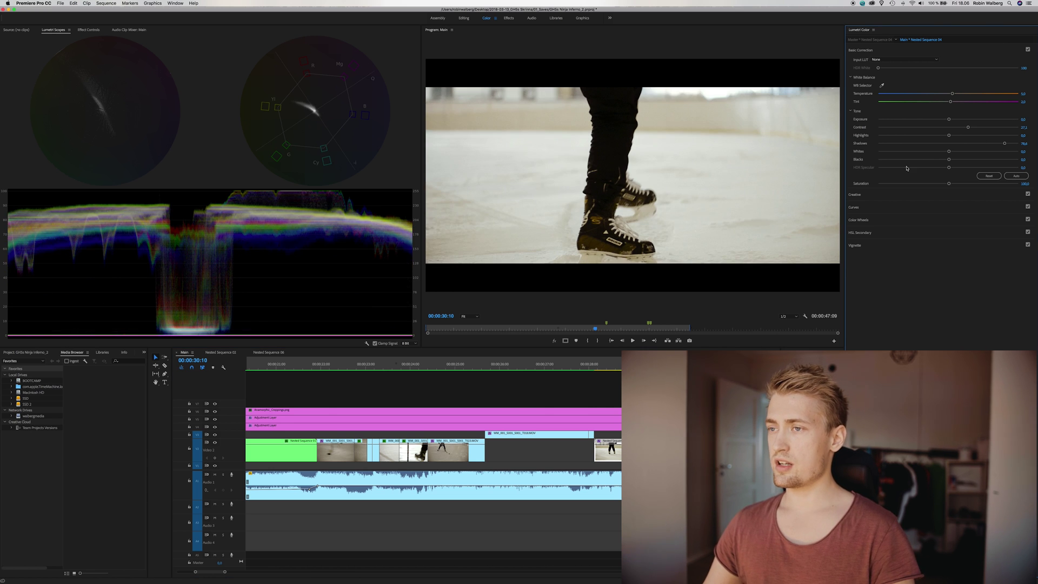
{"action": "key", "text": "super+z"}
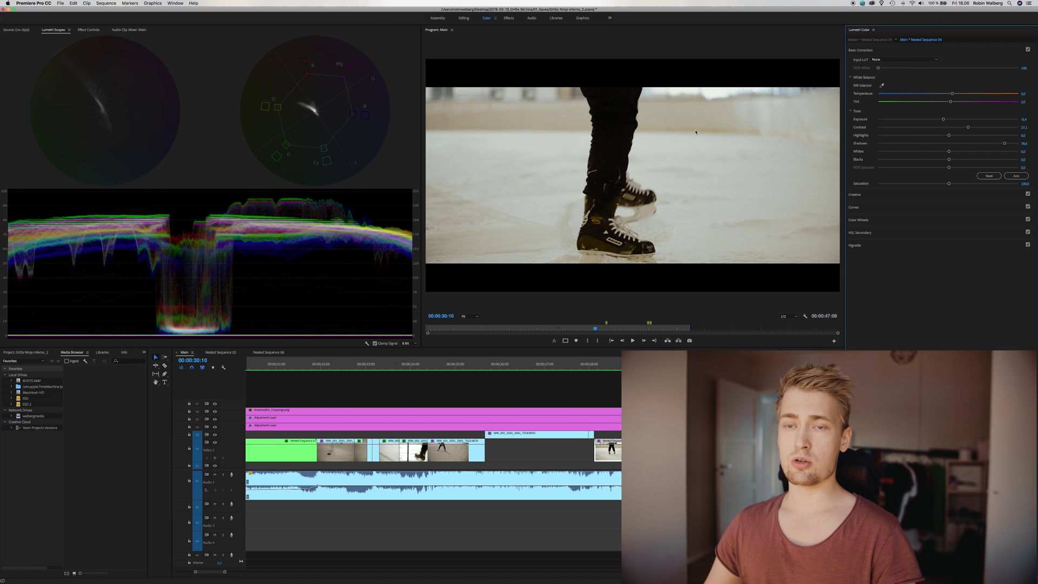
{"action": "scroll", "coordinate": [433, 448], "scroll_direction": "down", "scroll_amount": 3}
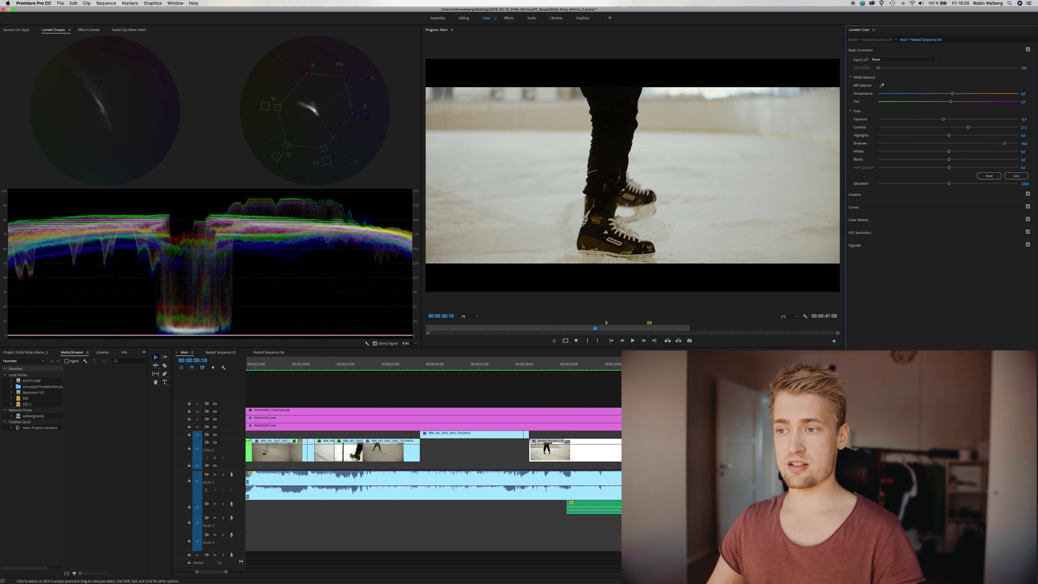
Step: Move to the puck shot, view Nested Sequence 06, return to Main, and play forward
{"action": "key", "text": "Down"}
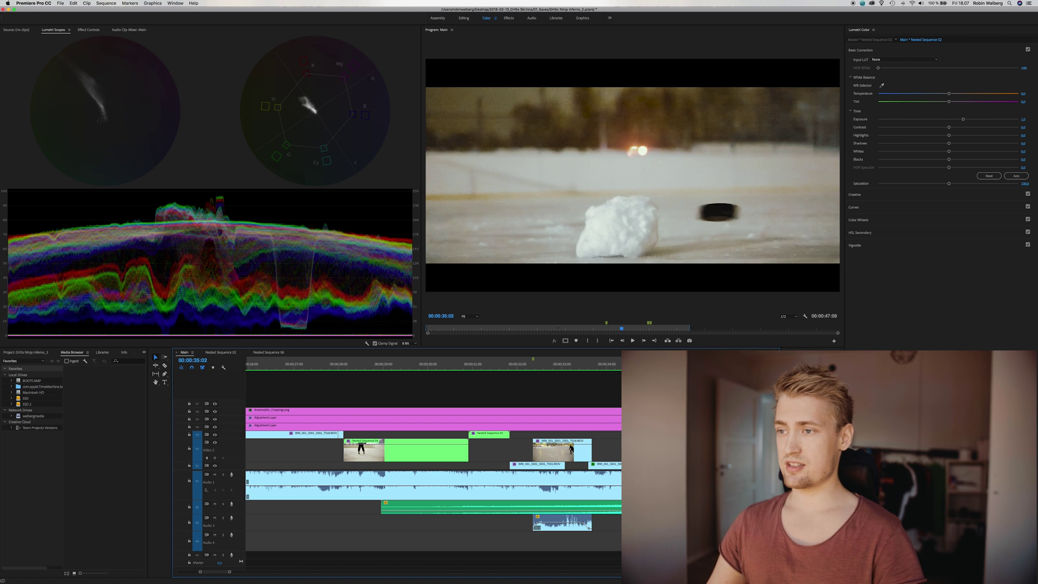
{"action": "key", "text": "Left"}
{"action": "key", "text": "Left"}
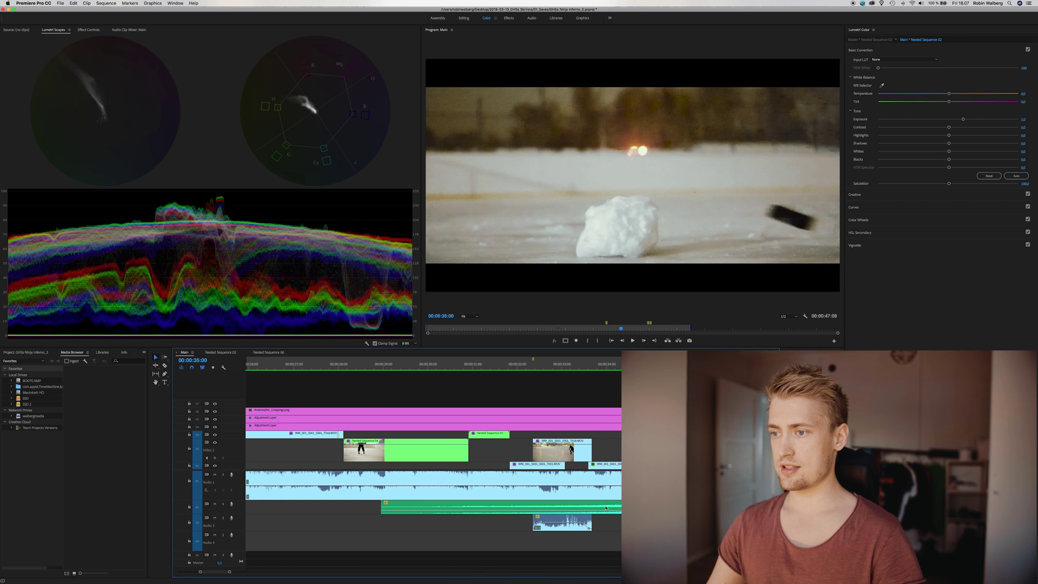
{"action": "left_click", "coordinate": [269, 352]}
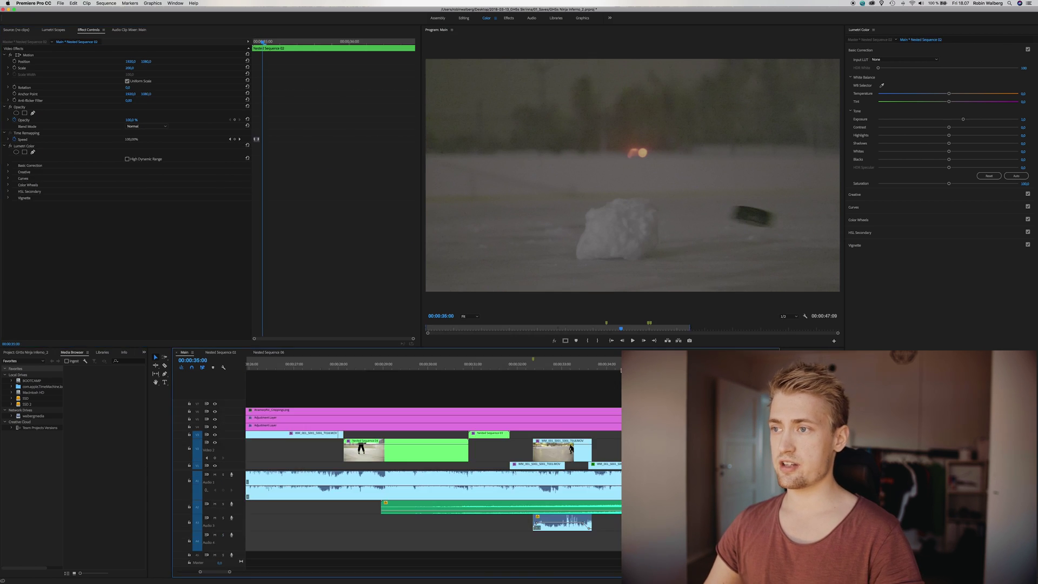
{"action": "left_click", "coordinate": [189, 352]}
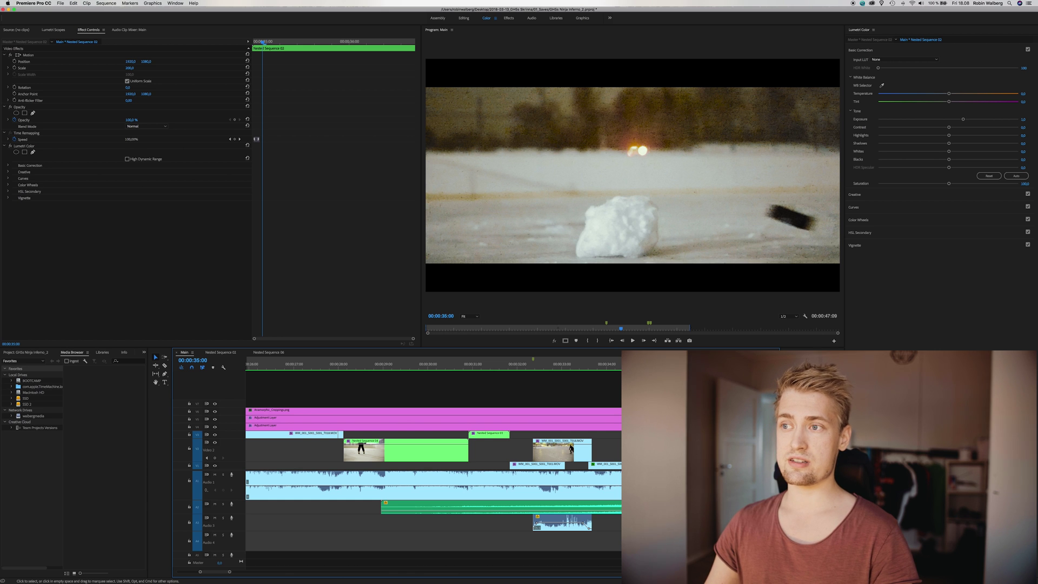
{"action": "key", "text": "space"}
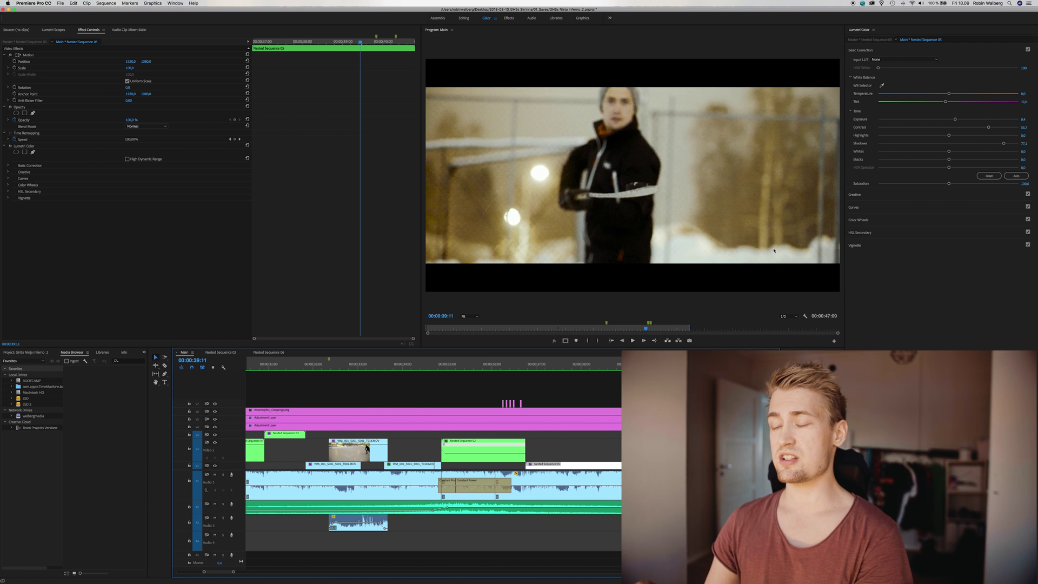
Step: Step back in the man-in-snow shot, then jump to clip WM_001_S001_S001_T024.MOV at 00:00:41:17
{"action": "key", "text": "shift+Left"}
{"action": "key", "text": "shift+Left"}
{"action": "key", "text": "shift+Left"}
{"action": "key", "text": "shift+Left"}
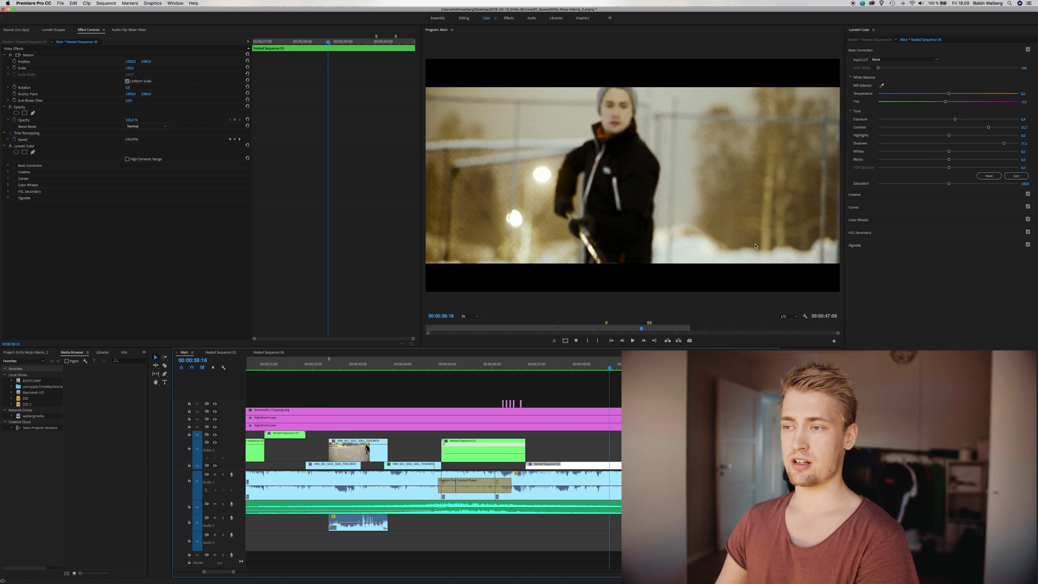
{"action": "key", "text": "Down"}
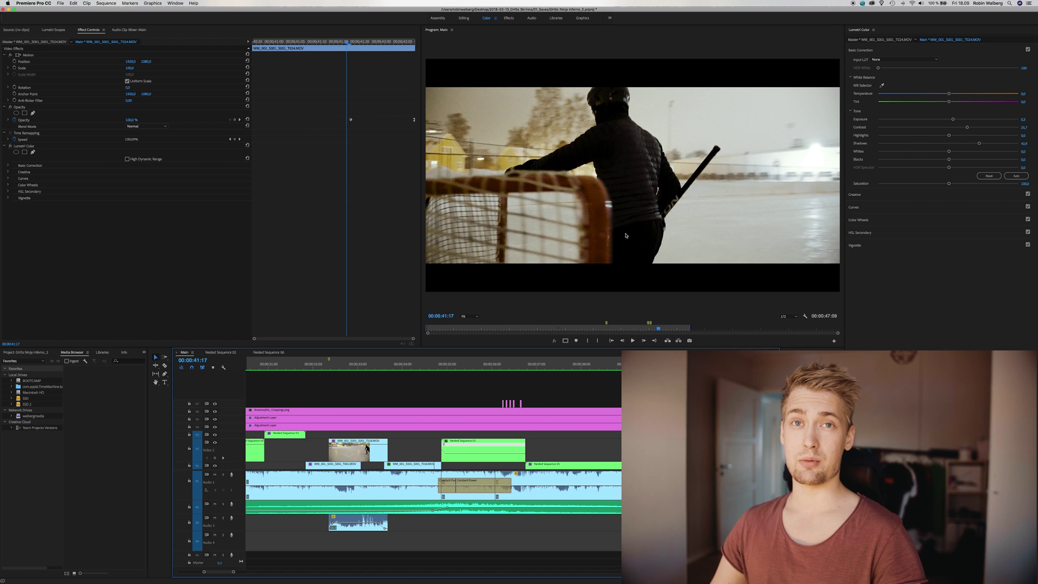
{"action": "key", "text": "shift+Left"}
{"action": "key", "text": "shift+Left"}
{"action": "key", "text": "space"}
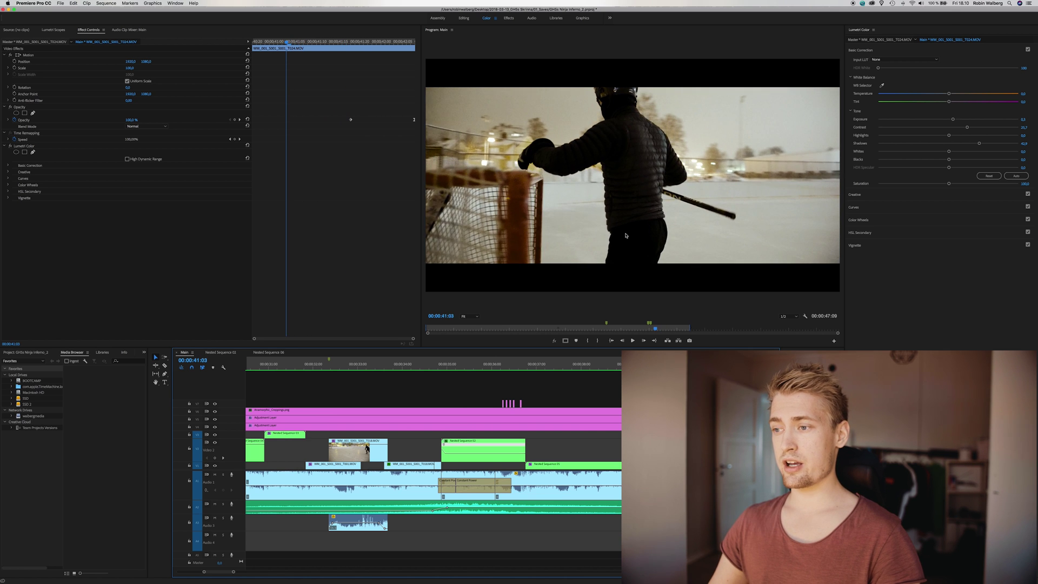
{"action": "key", "text": "shift+Left"}
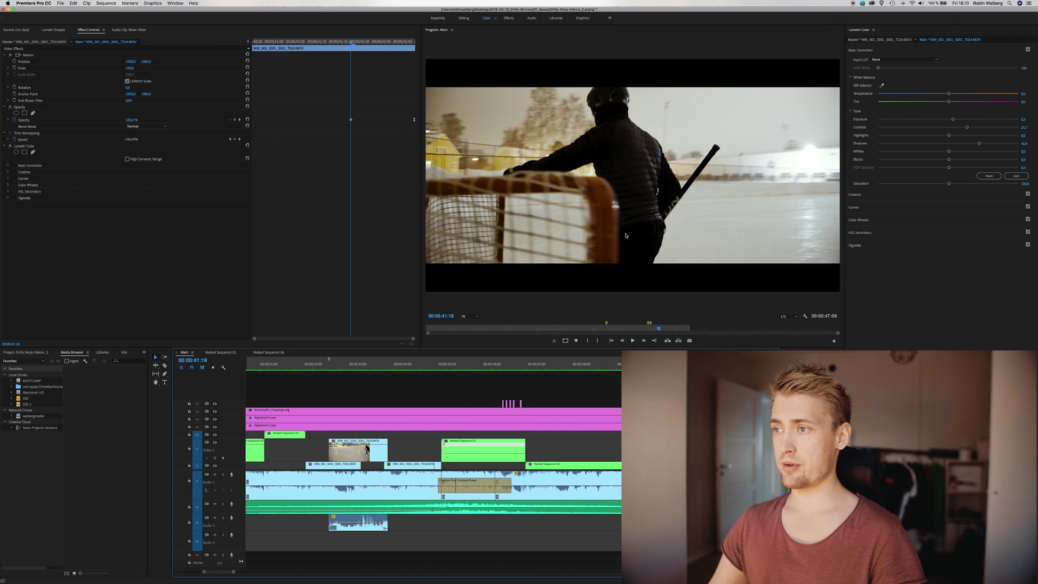
{"action": "key", "text": "Left"}
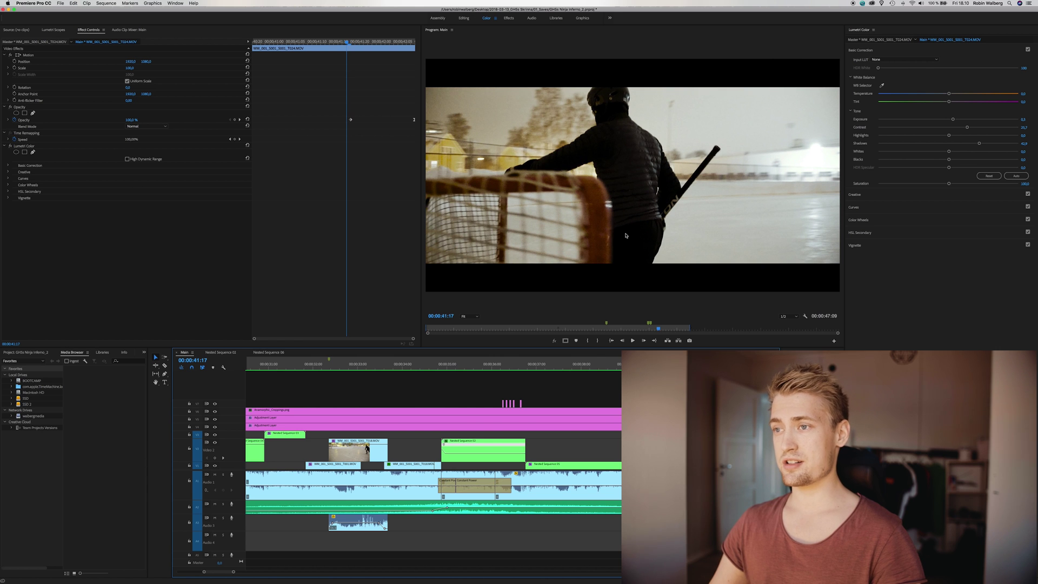